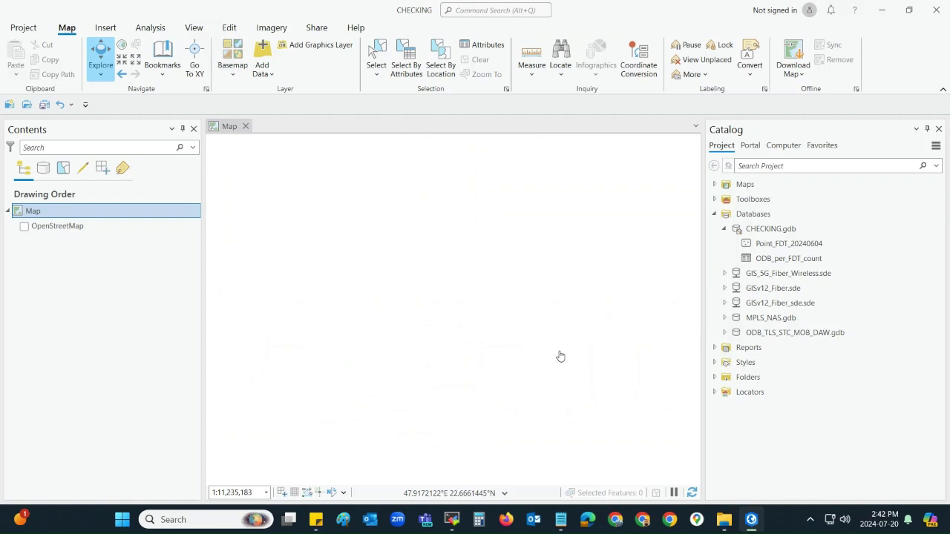
Step: Add the Point_FDT_20240604 feature class from CHECKING.gdb to the map as a layer
click(769, 246)
drag(769, 245, 570, 245)
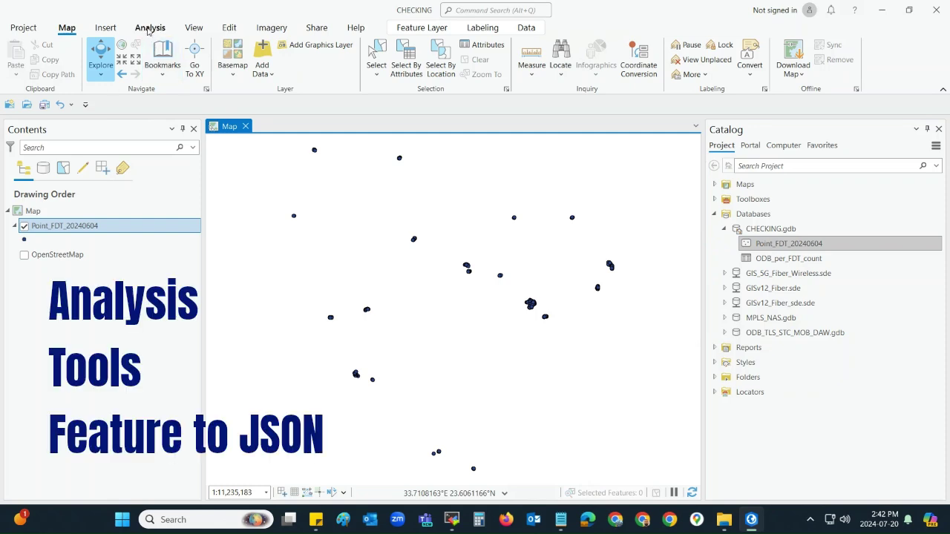
click(149, 28)
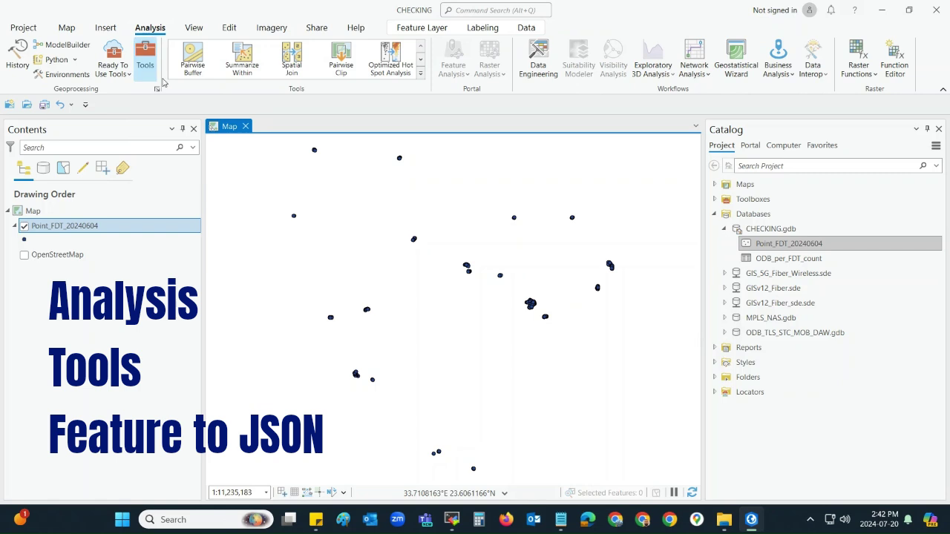
Step: Search geoprocessing tools for 'feature to json' and open Features To JSON
click(146, 57)
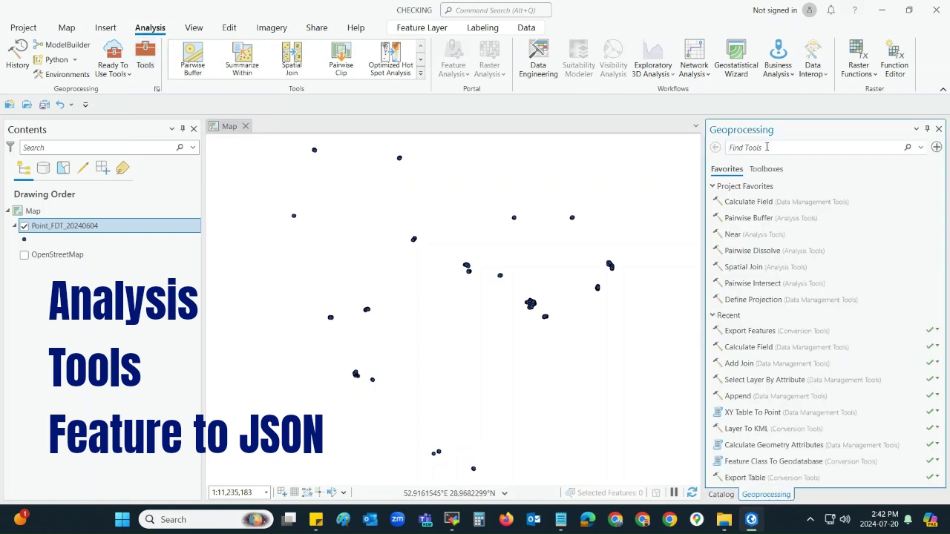
text(fe)
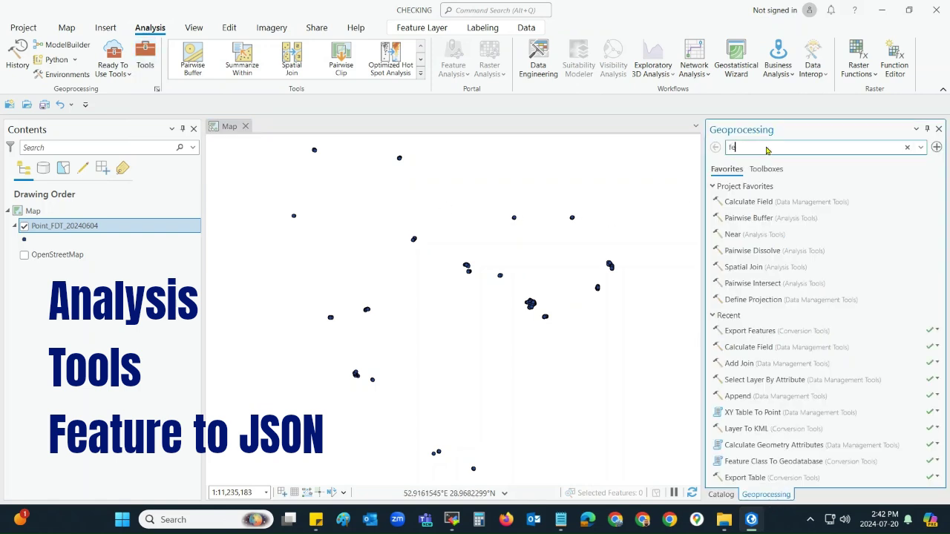
text(ature to)
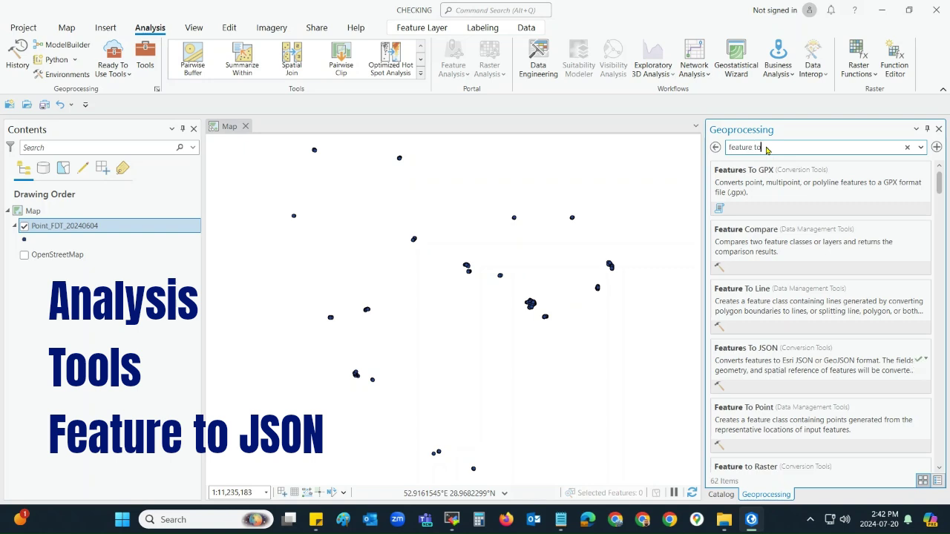
text( json)
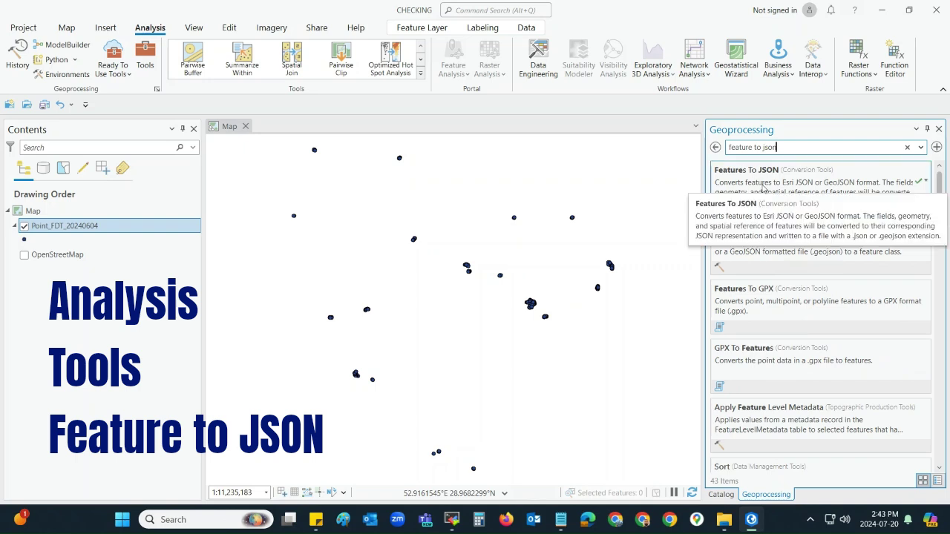
click(762, 189)
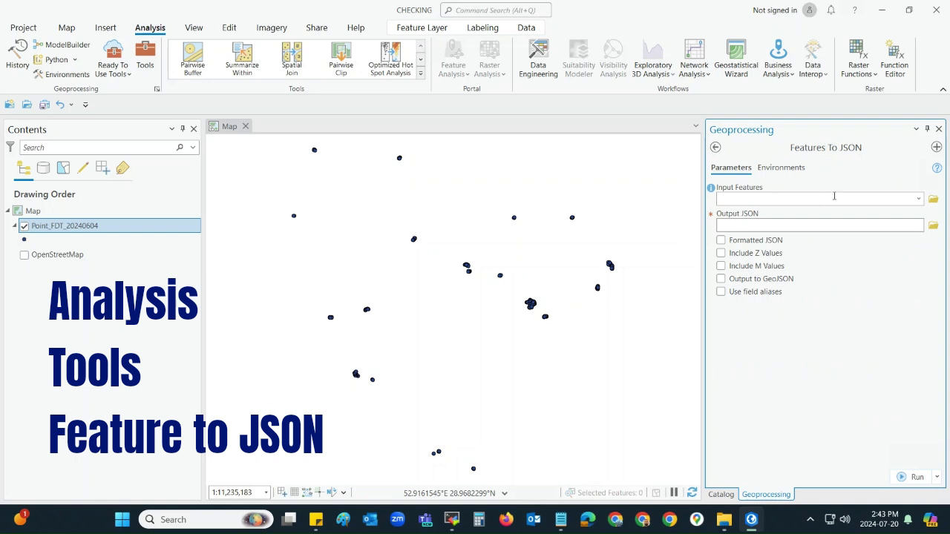
Step: Use Point_FDT_20240604 as input features with only Output to GeoJSON checked
click(919, 201)
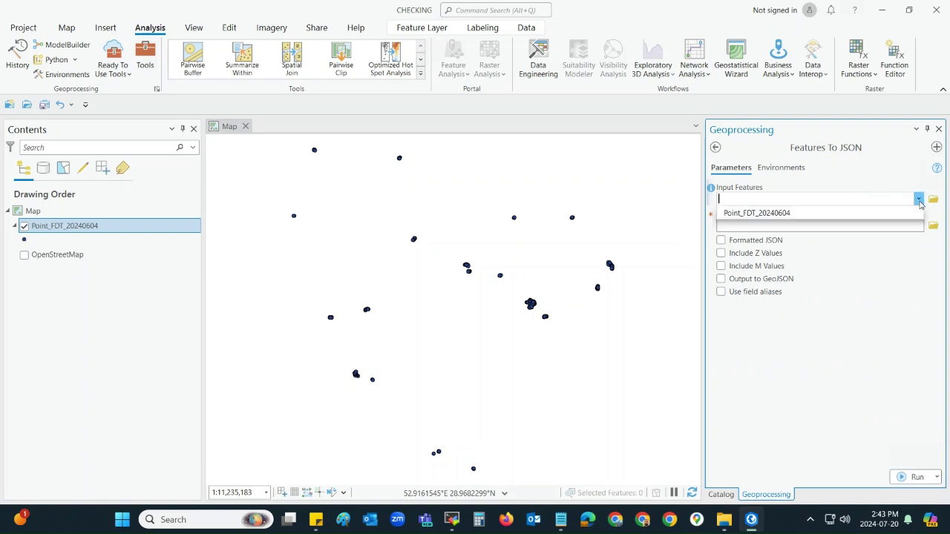
click(774, 213)
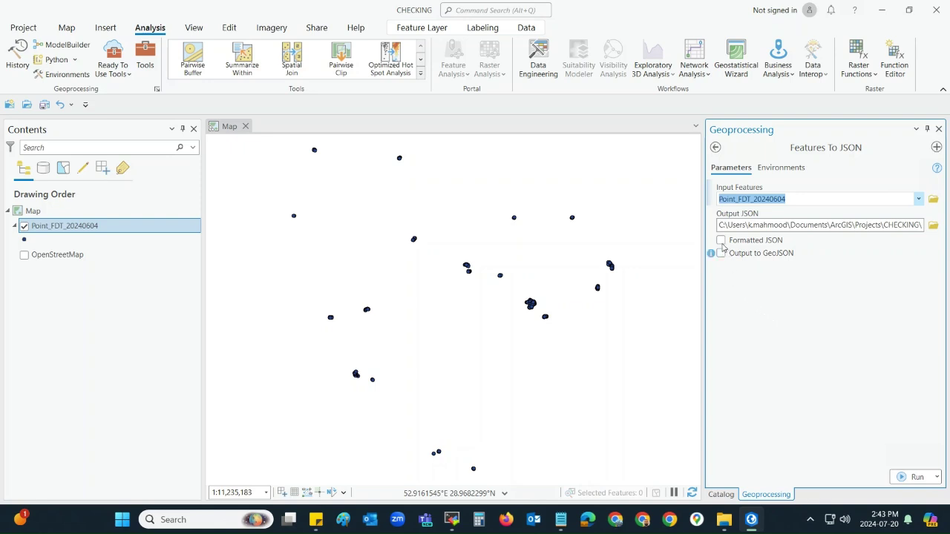
click(720, 239)
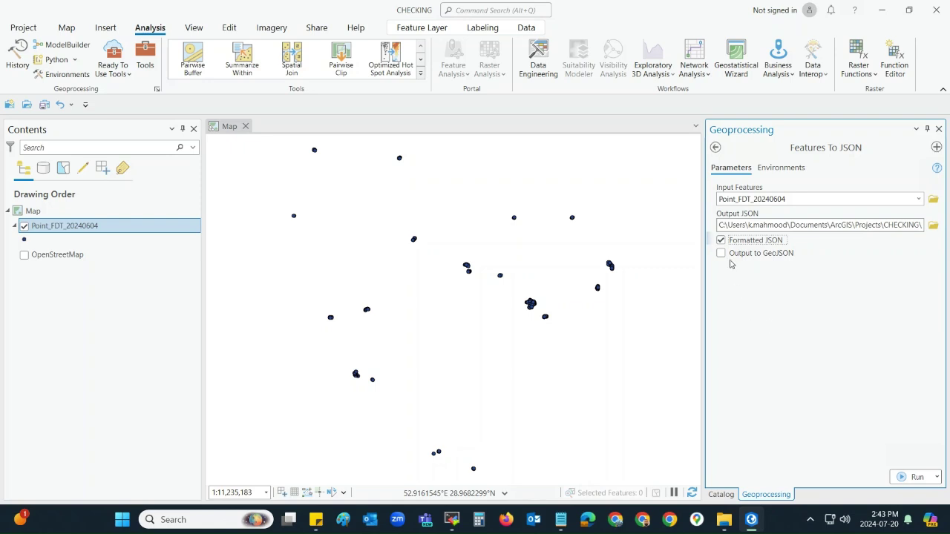
click(721, 240)
click(720, 253)
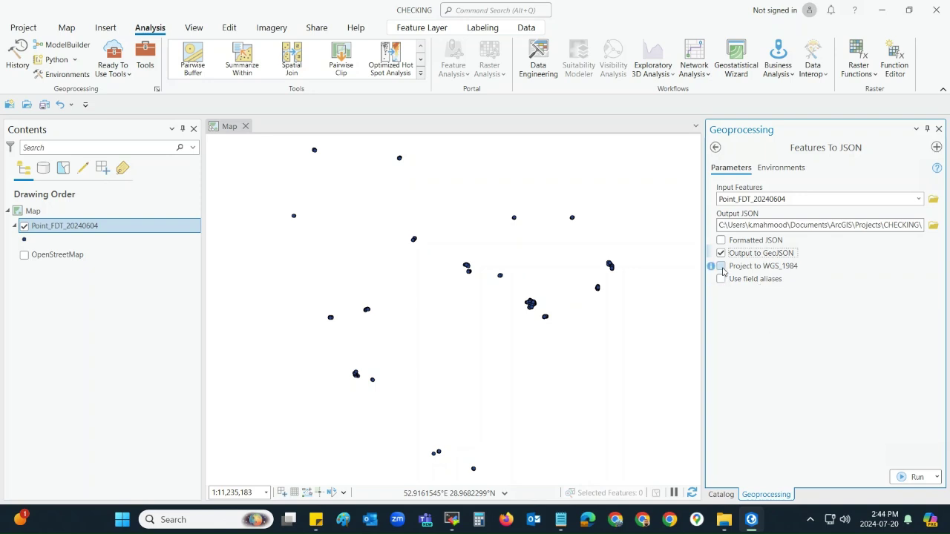
click(721, 266)
click(720, 281)
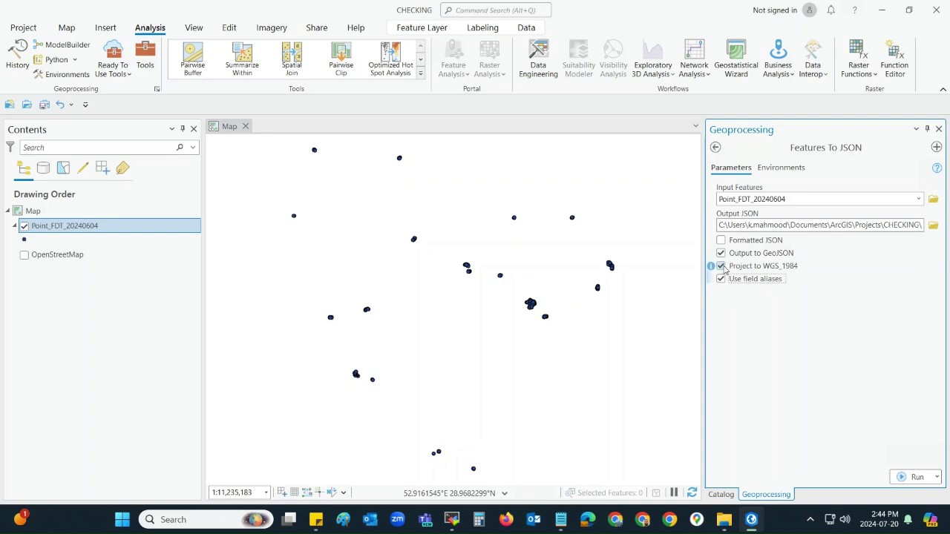
click(720, 265)
click(720, 278)
Step: Run the GeoJSON export, copy the Output JSON path, and open the CHECKING folder in File Explorer
click(915, 477)
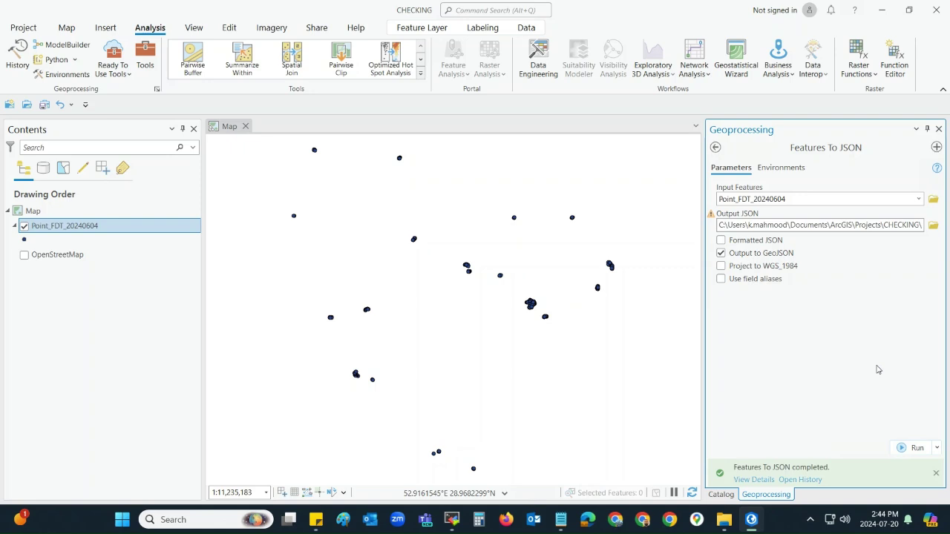
click(841, 226)
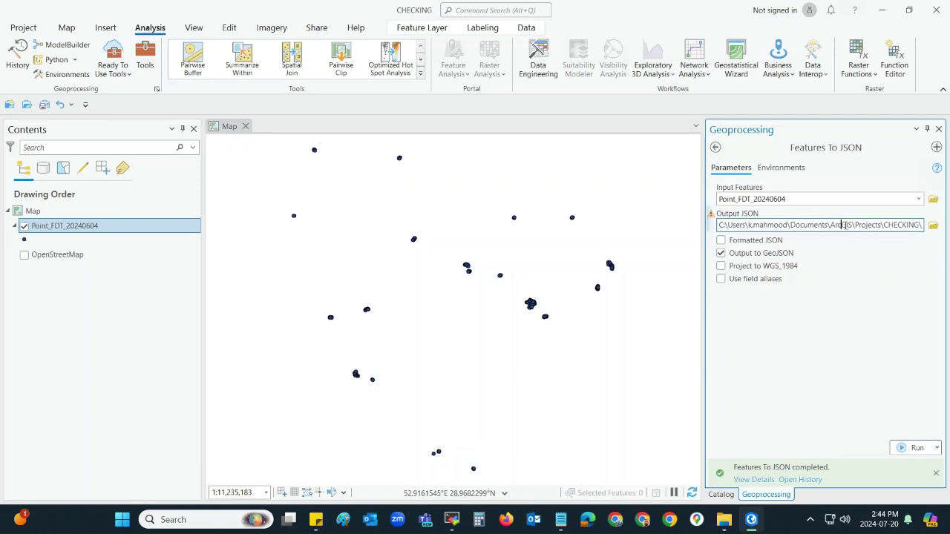
triple_click(842, 224)
right_click(843, 225)
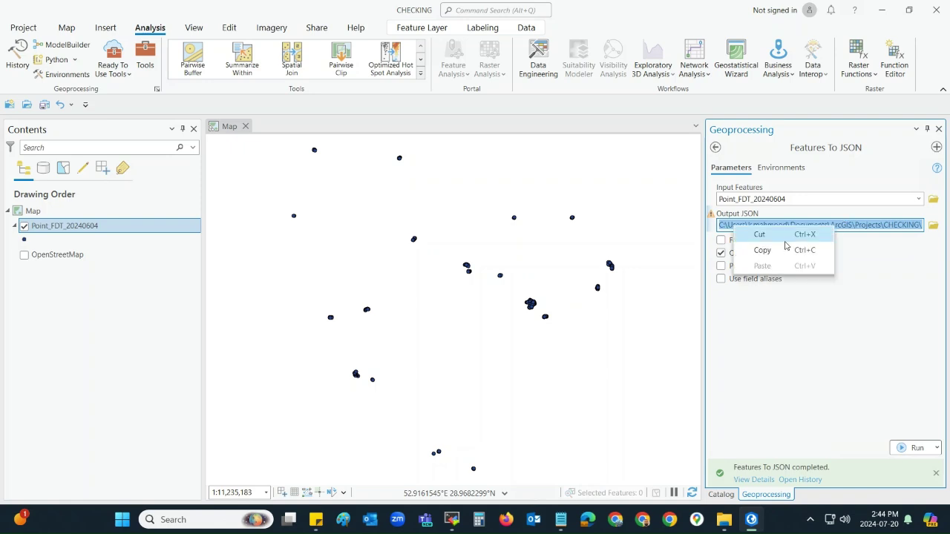
click(784, 253)
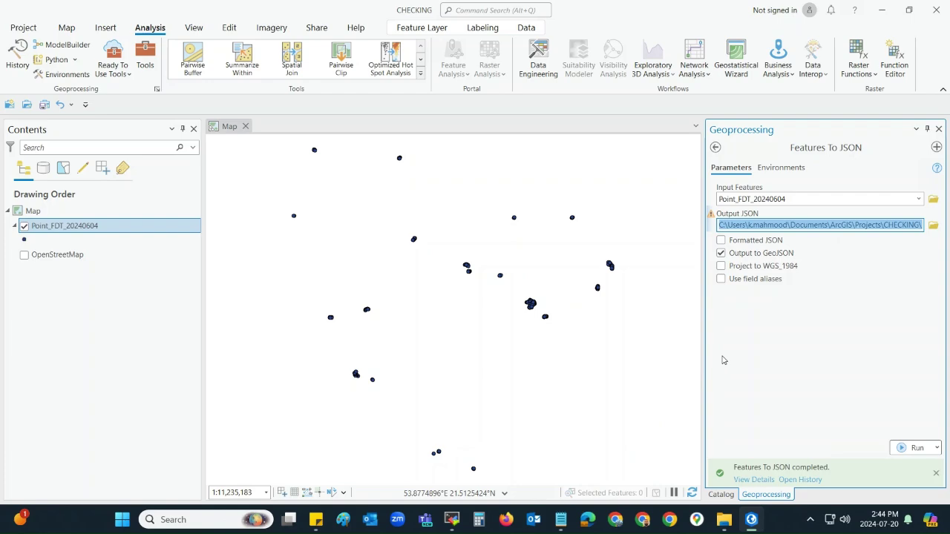
click(723, 520)
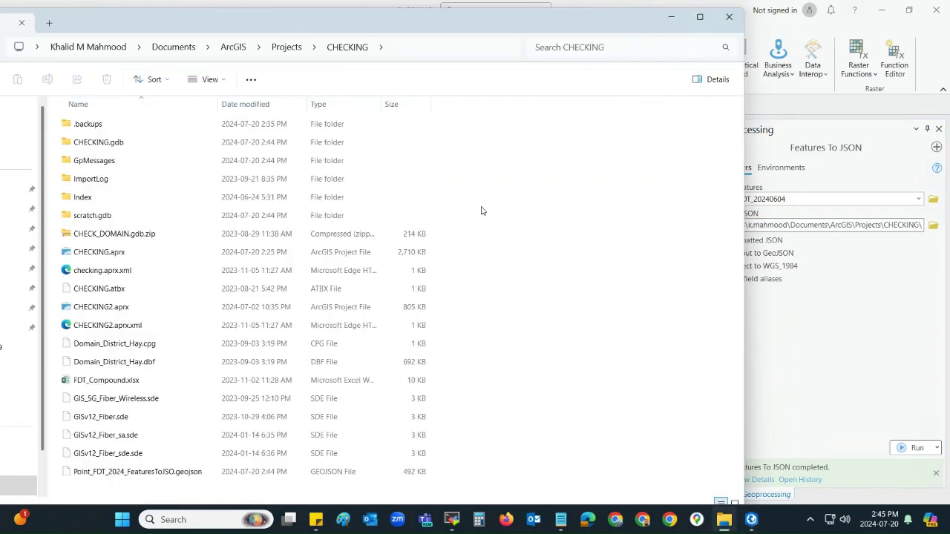
Step: Sort by date modified, select Point_FDT_2024_FeaturesToJSO.geojson, then minimise File Explorer
click(261, 104)
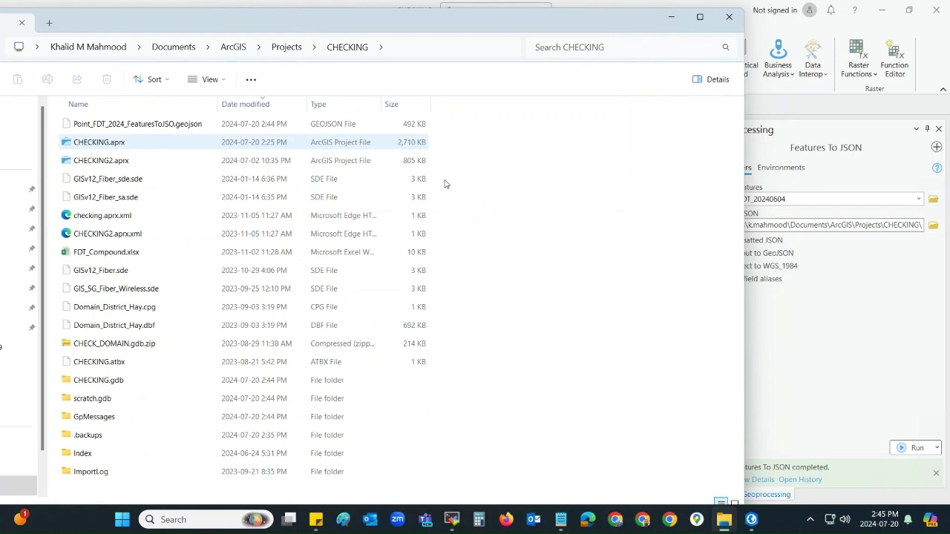
click(172, 126)
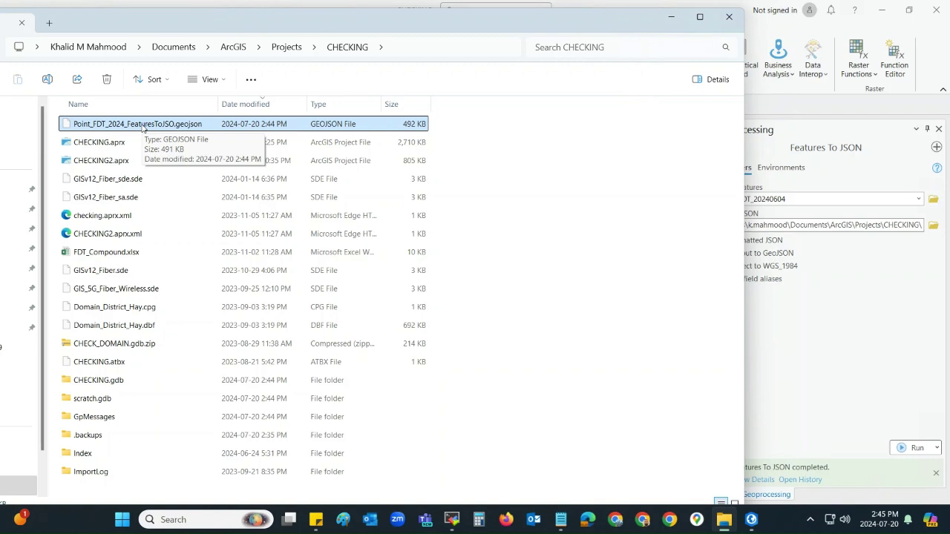
click(671, 16)
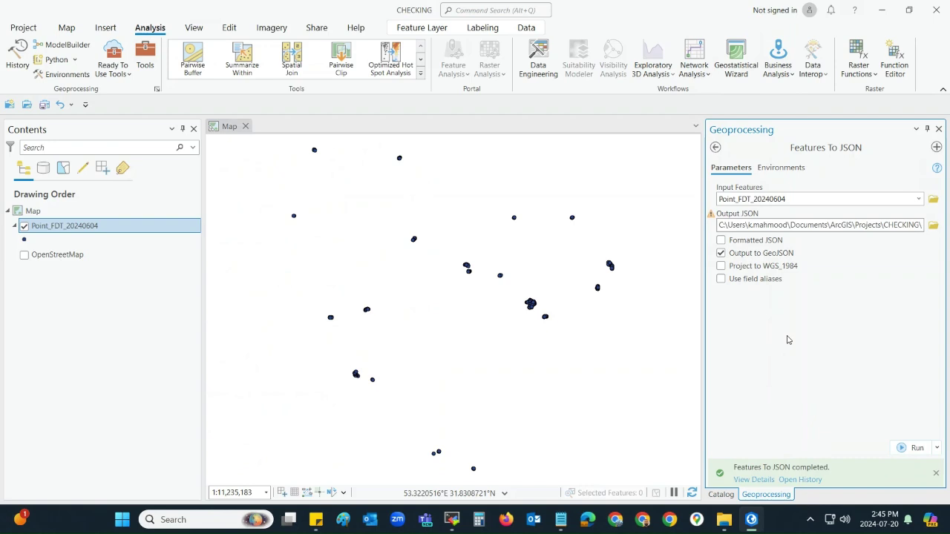
Step: Switch output to formatted JSON, rename it Point_FDT_2024_json, and run the export again
click(720, 253)
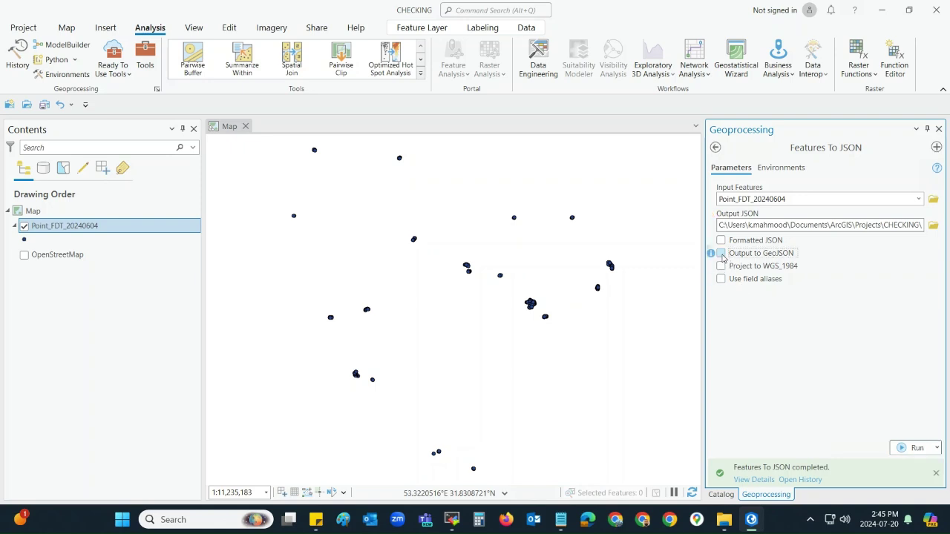
click(721, 241)
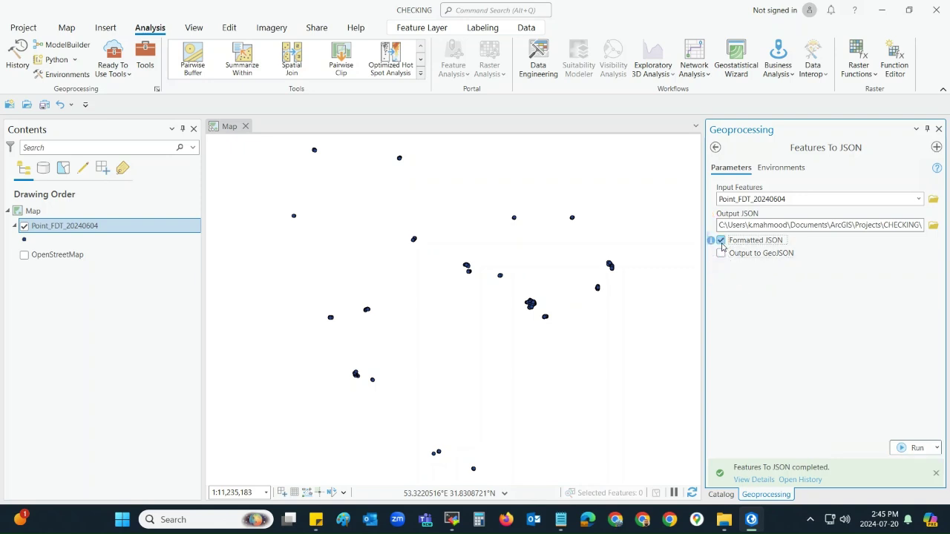
click(900, 225)
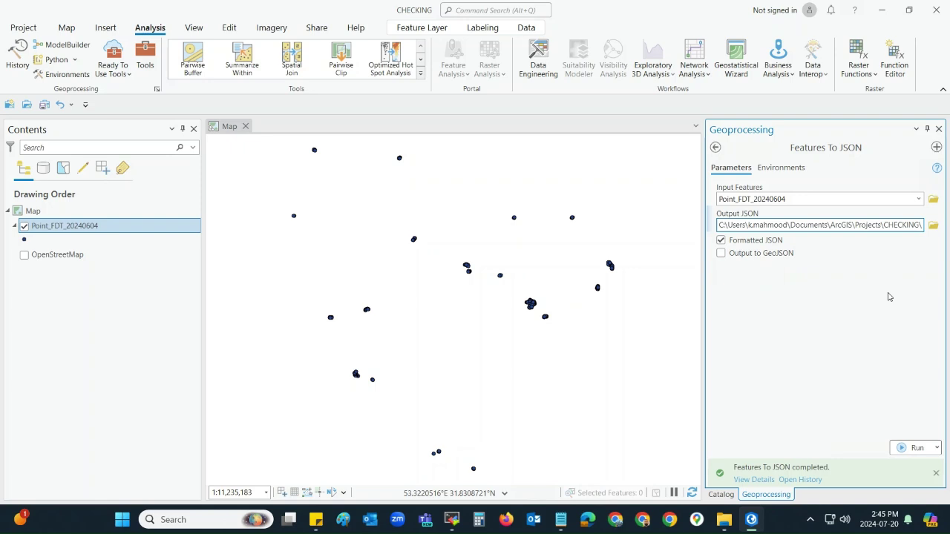
key(Right)
key(Right)
key(Right)
key(Right)
key(Right)
key(Right)
key(Right)
key(Right)
key(Right)
key(Right)
key(Right)
key(Right)
key(Right)
key(Right)
key(Right)
key(Right)
key(Right)
key(Right)
key(Right)
key(Right)
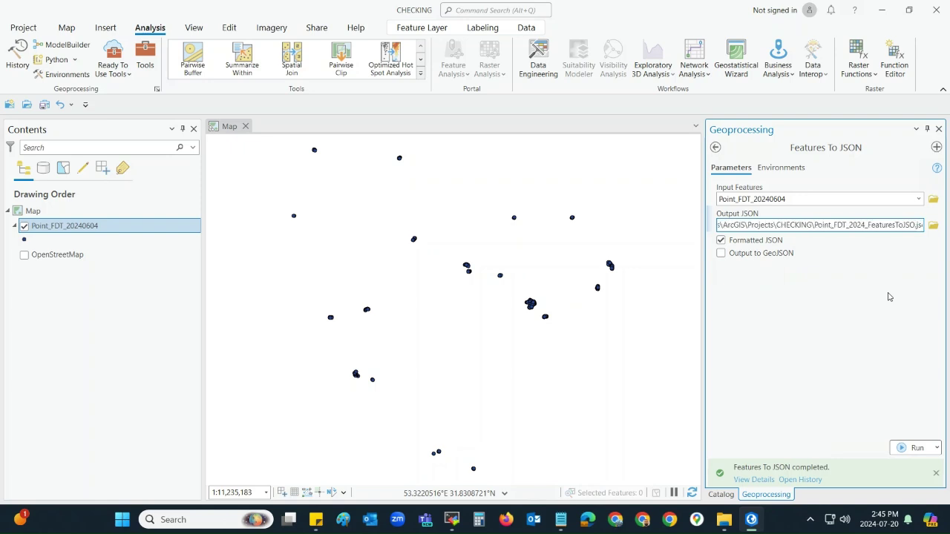
key(shift+Left)
key(shift+Left)
key(shift+Left)
key(shift+Left)
key(shift+Left)
key(shift+Left)
key(shift+Left)
key(shift+Left)
key(shift+Left)
key(shift+Left)
key(shift+Left)
key(shift+Left)
key(shift+Left)
text(json)
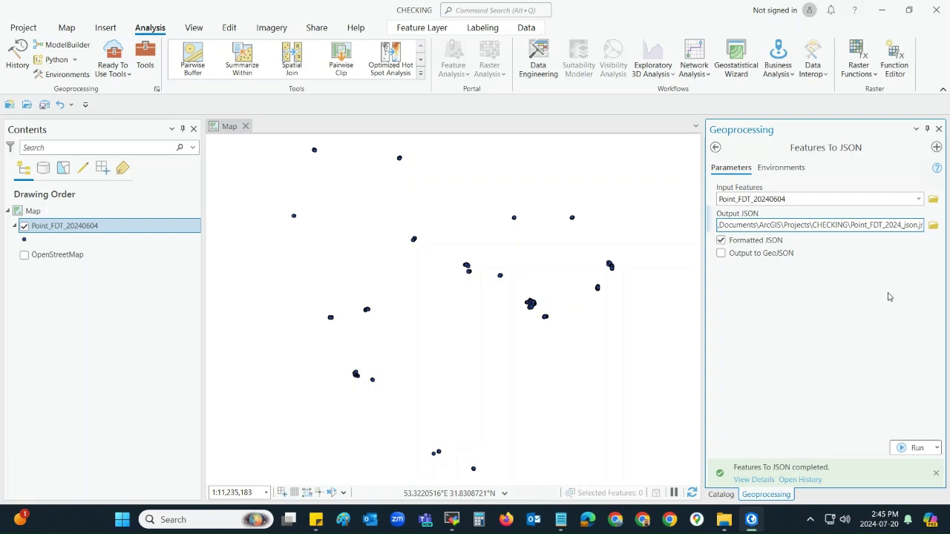
key(Tab)
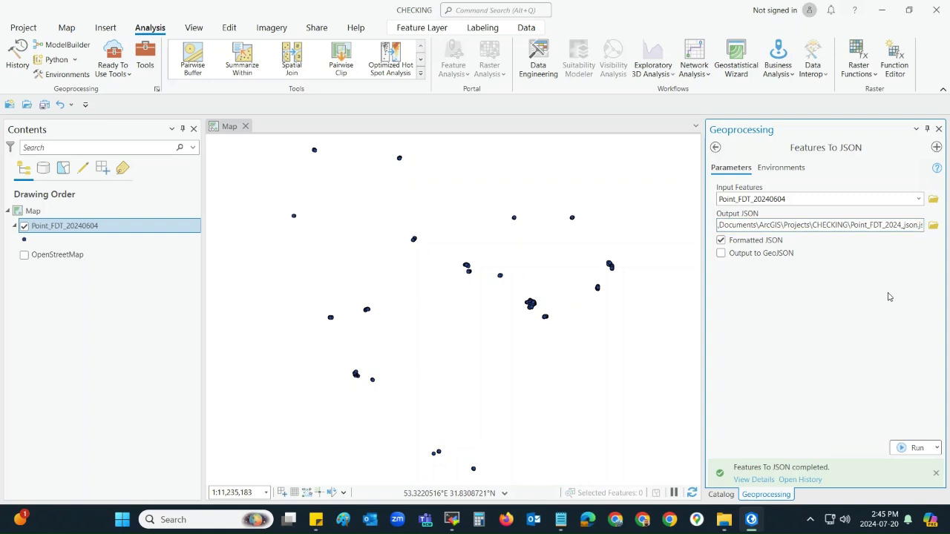
click(911, 447)
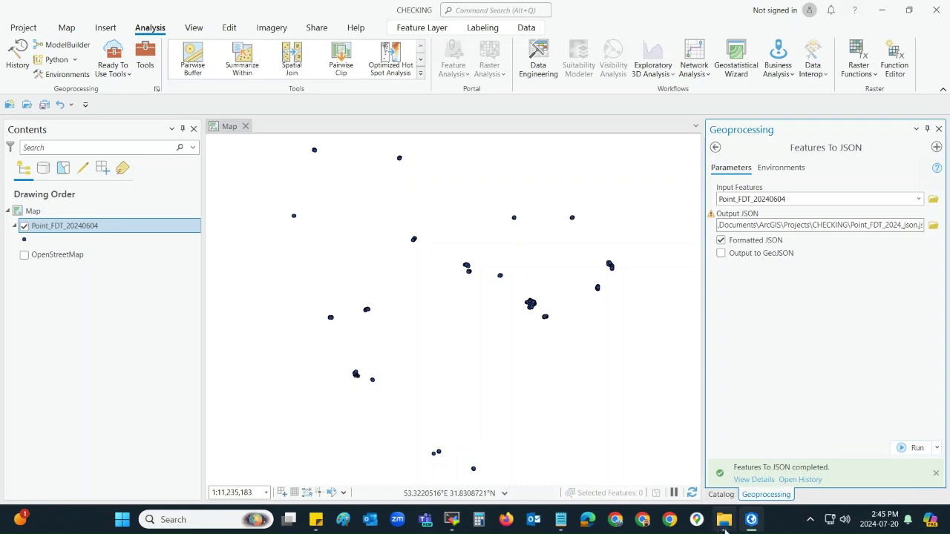
Step: Sort the CHECKING folder newest first and select the new Point_FDT_2024_json.json file
click(723, 519)
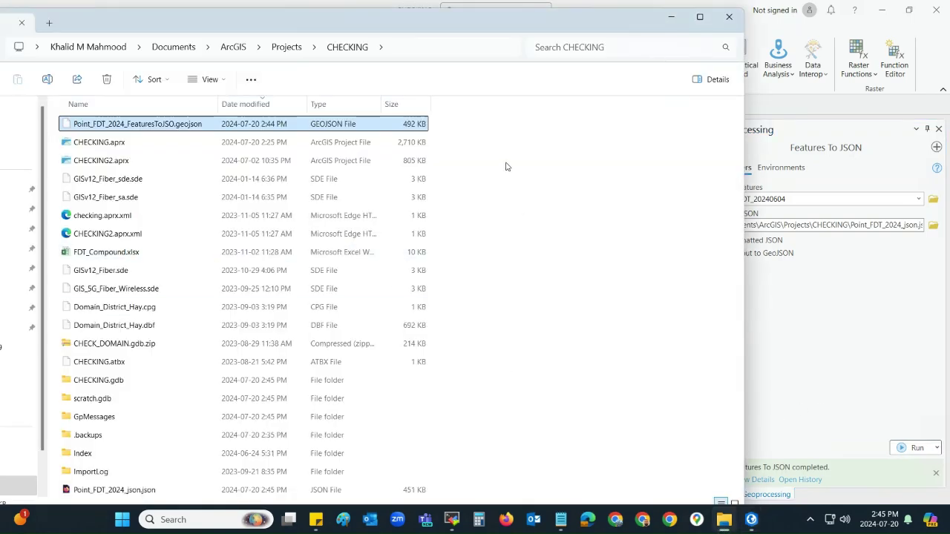
click(254, 104)
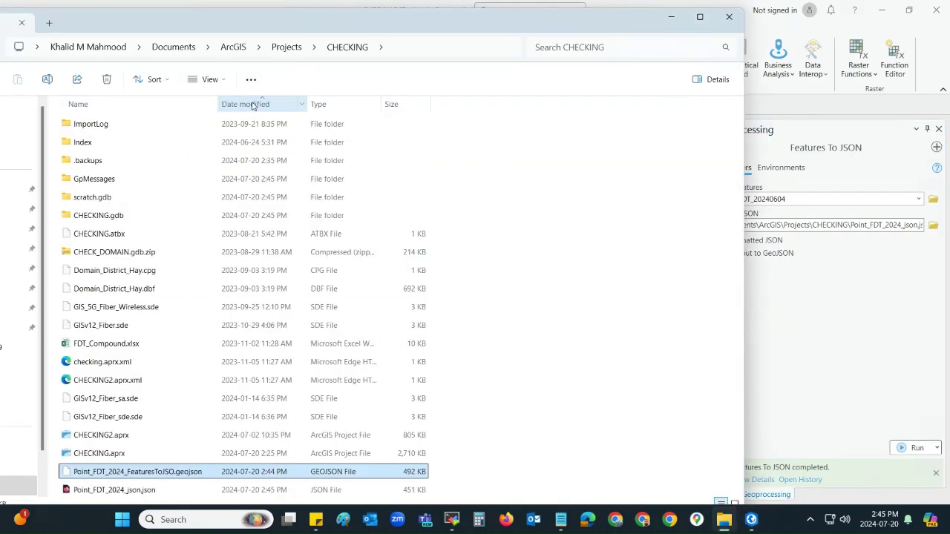
click(252, 104)
click(180, 126)
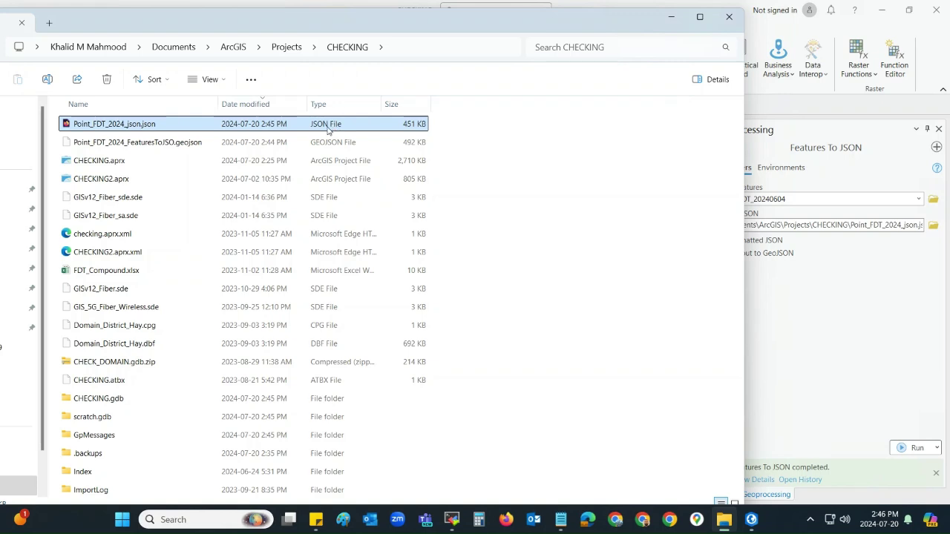
Step: Compare the .geojson and .json file extensions without renaming, then minimise File Explorer
click(169, 145)
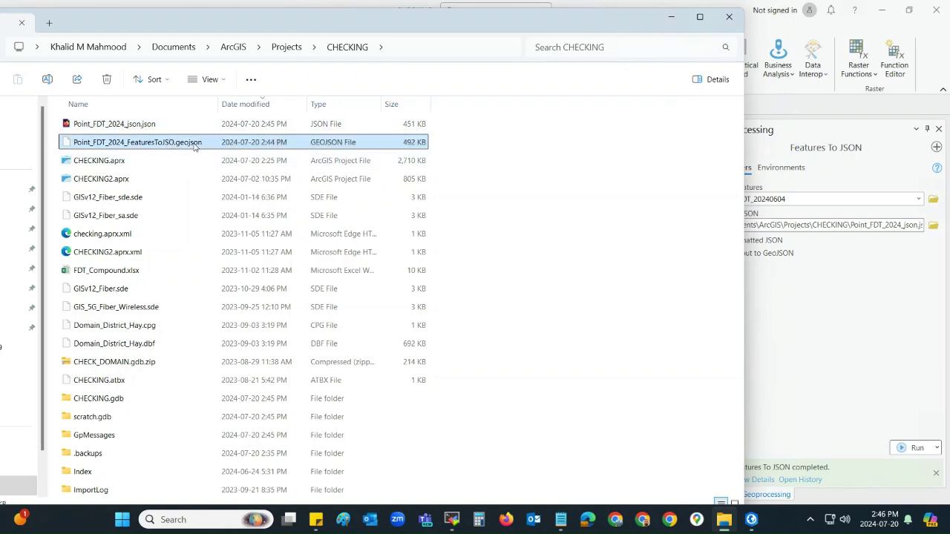
click(178, 145)
drag(175, 142, 198, 143)
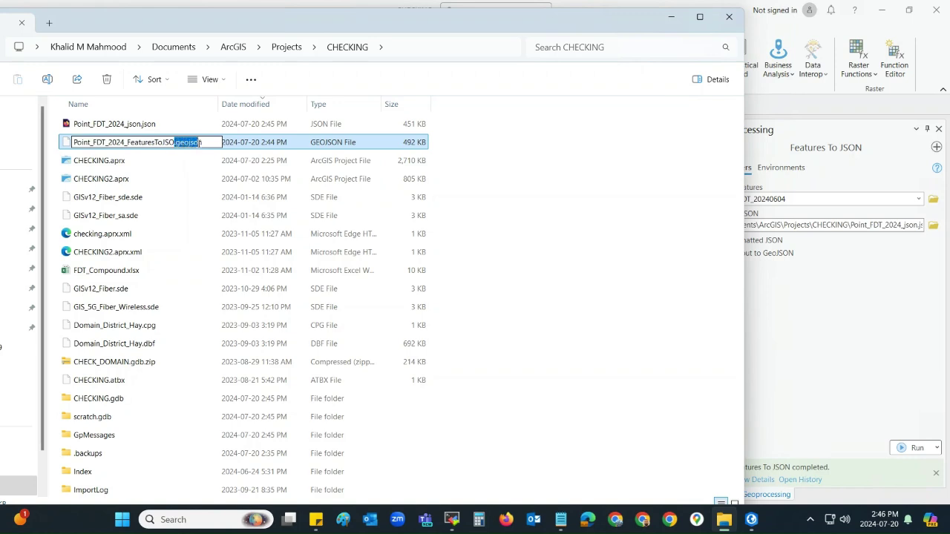
click(142, 126)
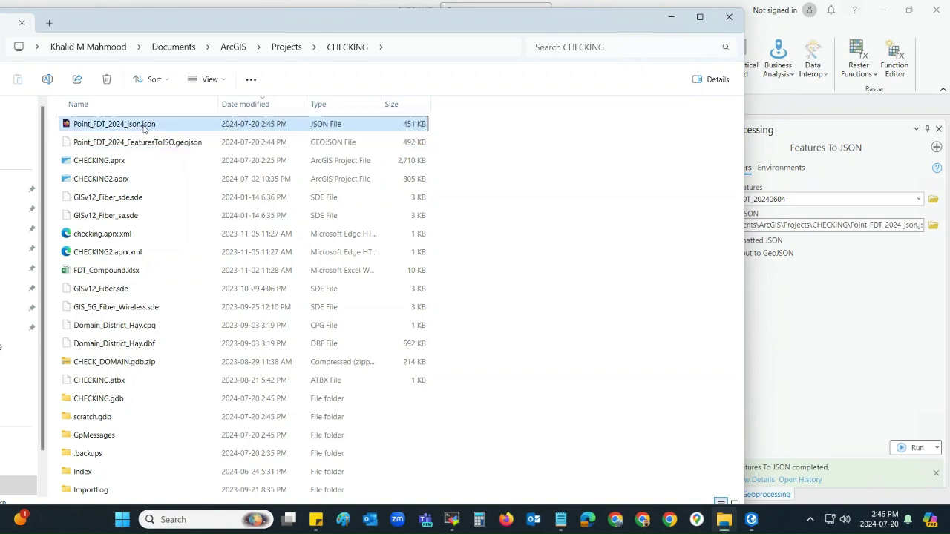
click(144, 126)
drag(140, 124, 158, 124)
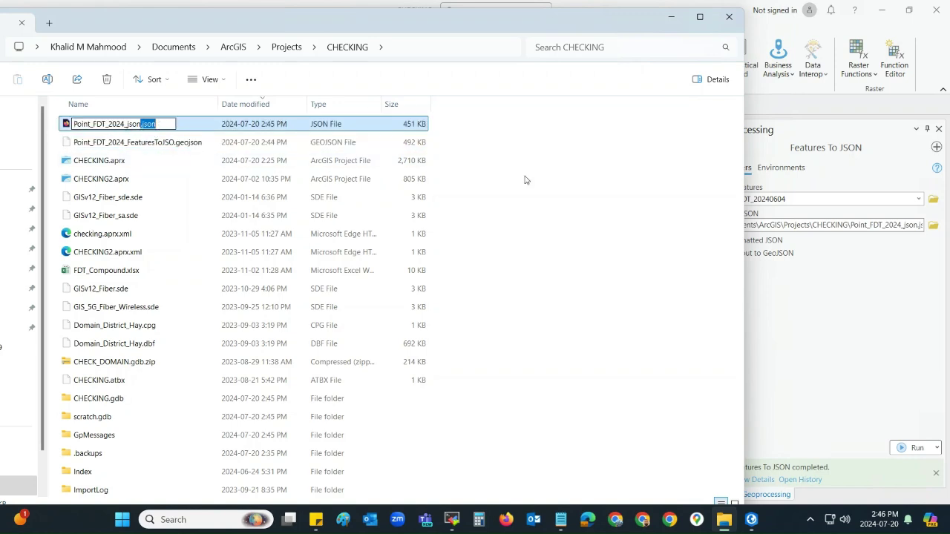
click(569, 176)
click(671, 16)
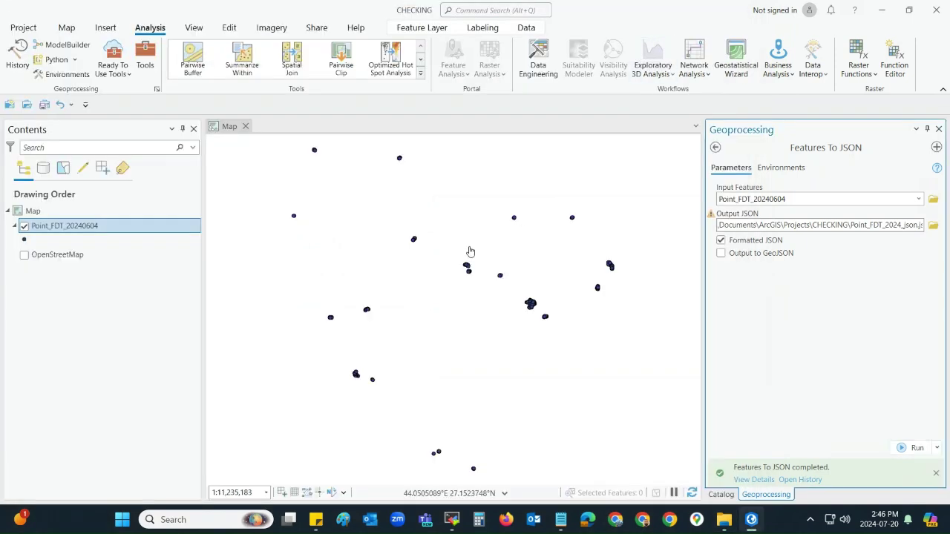